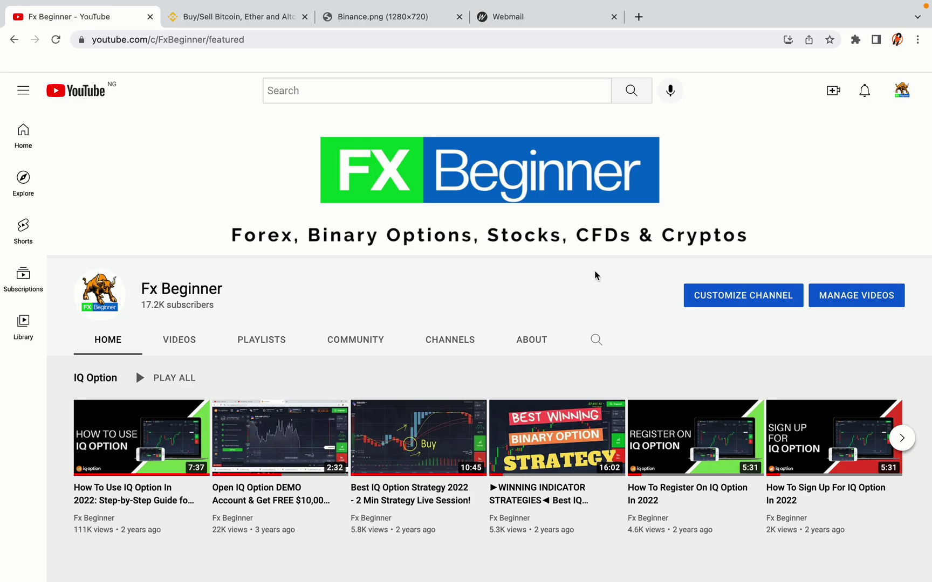
Switch from the Fx Beginner YouTube channel to the Binance homepage tab.
left_click(233, 17)
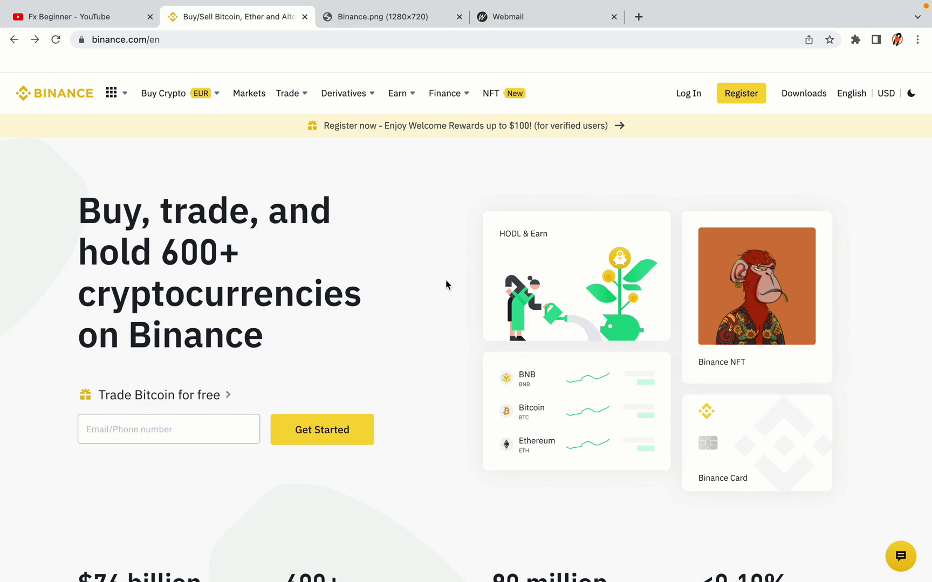
scroll(452, 321, "down", 4)
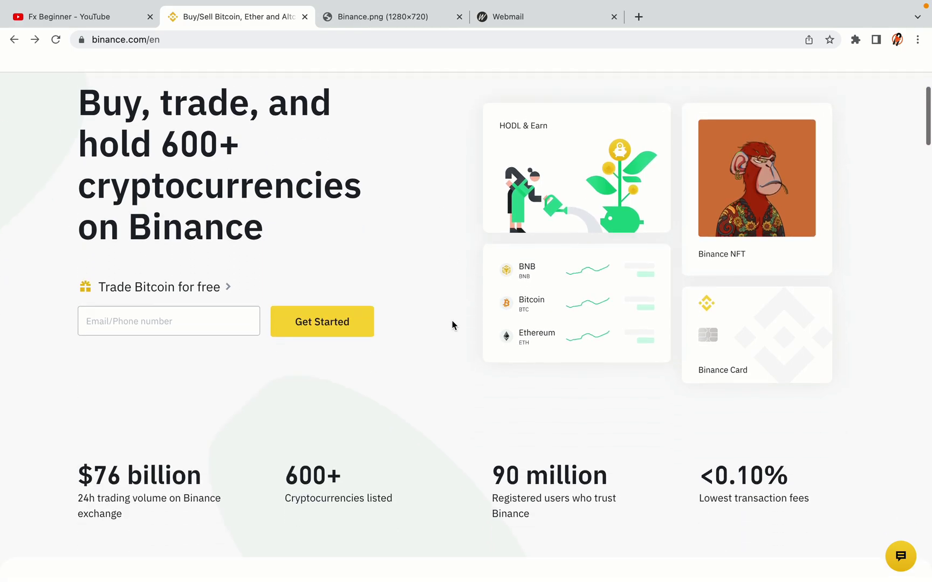
scroll(451, 321, "down", 1)
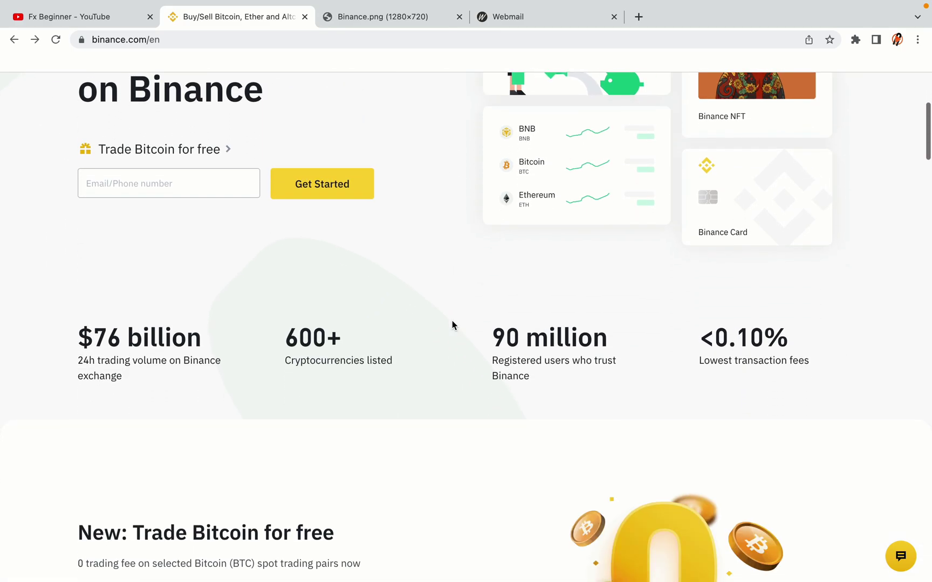
scroll(452, 321, "down", 5)
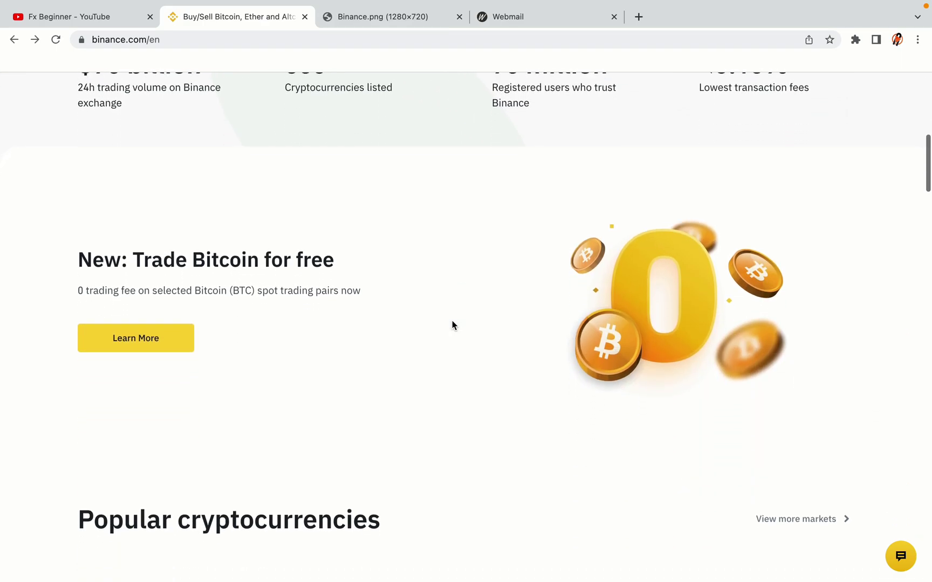
scroll(451, 322, "up", 3)
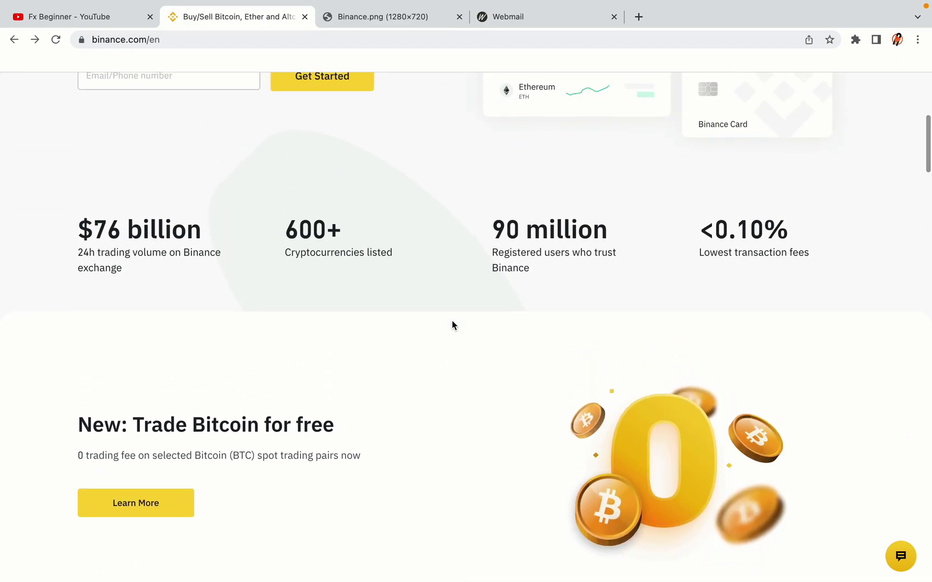
scroll(452, 322, "down", 7)
scroll(452, 322, "down", 1)
scroll(452, 322, "down", 2)
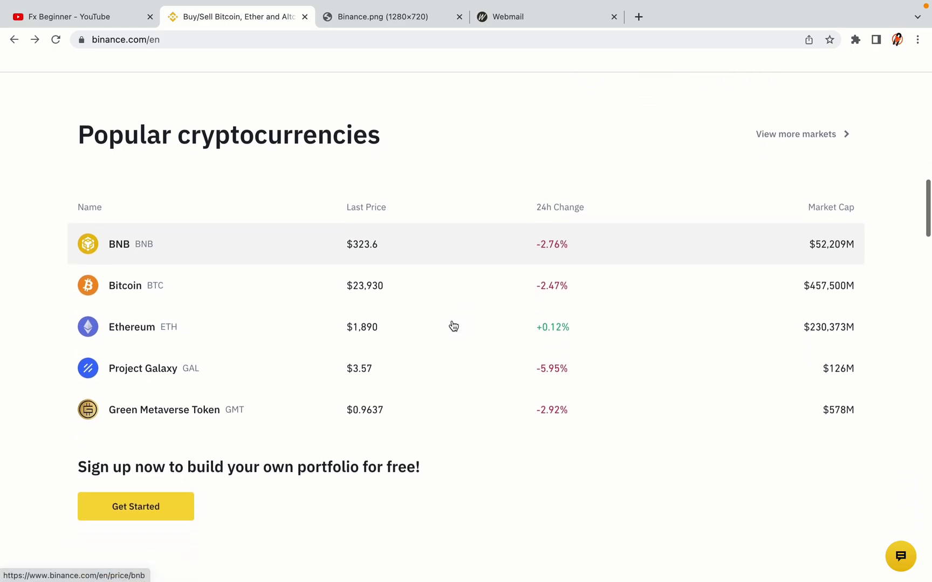
scroll(453, 326, "down", 3)
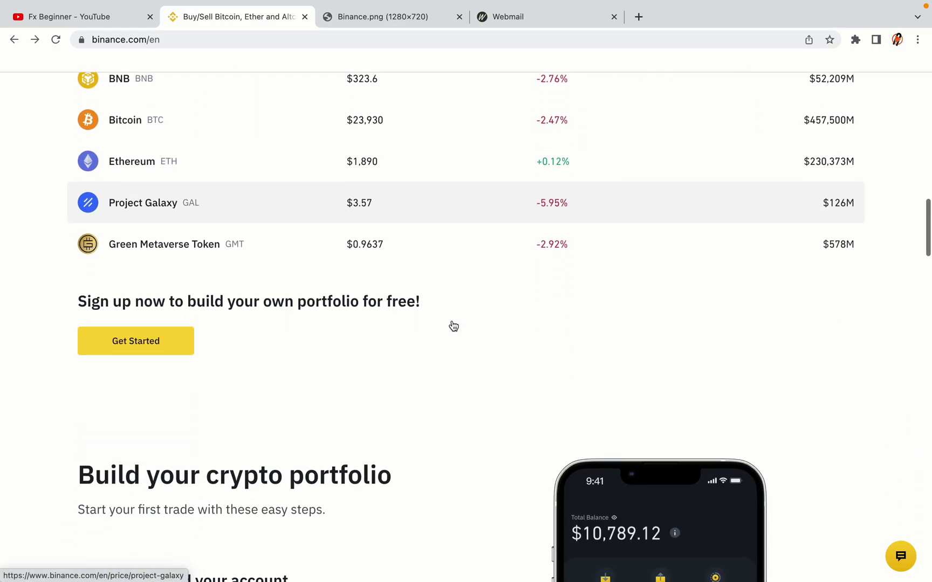
scroll(453, 325, "down", 3)
scroll(451, 324, "down", 3)
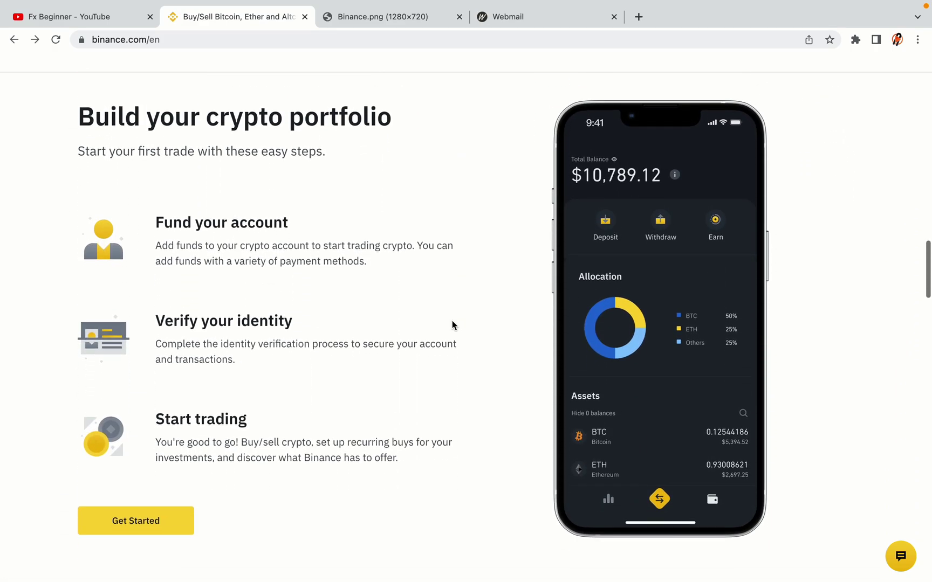
scroll(451, 324, "down", 6)
scroll(452, 325, "down", 3)
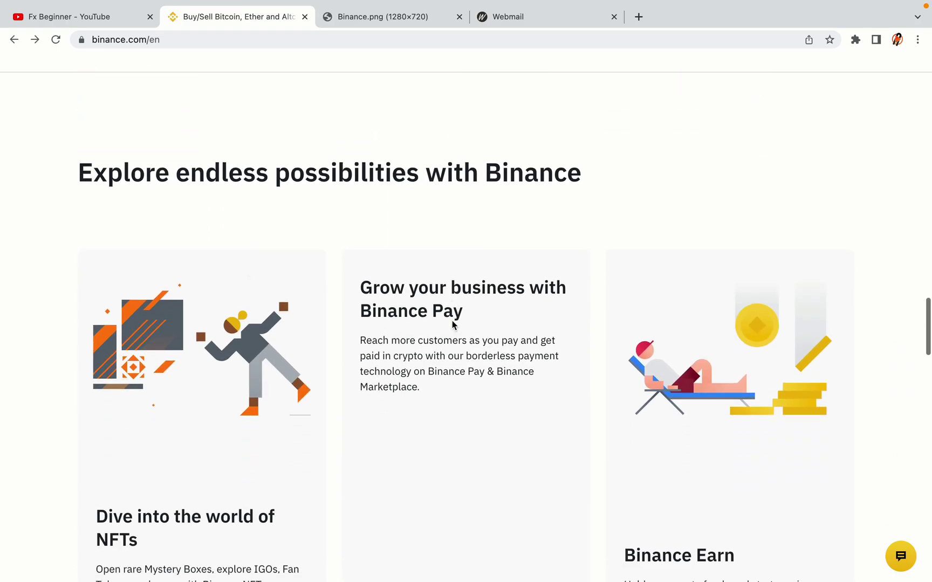
scroll(451, 323, "down", 7)
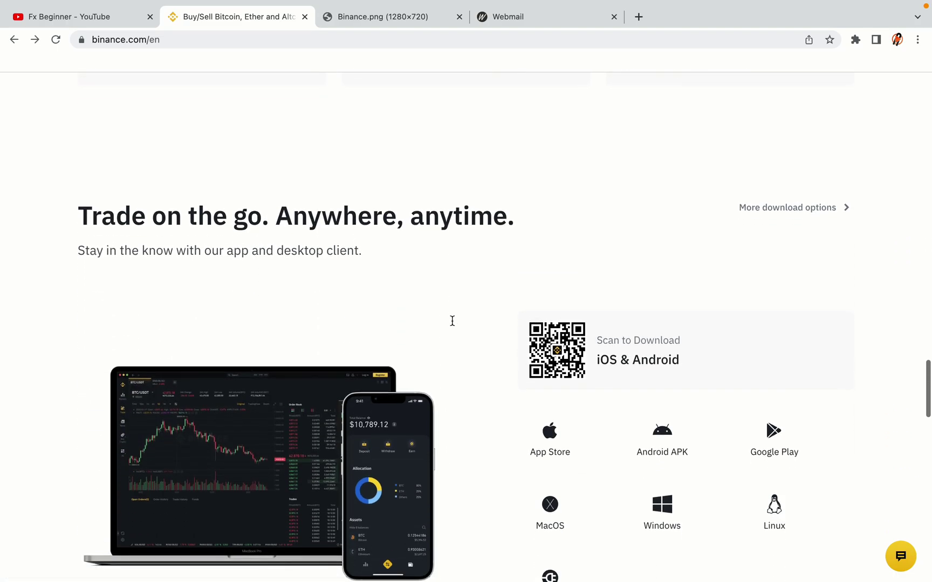
scroll(452, 321, "down", 1)
scroll(452, 322, "down", 6)
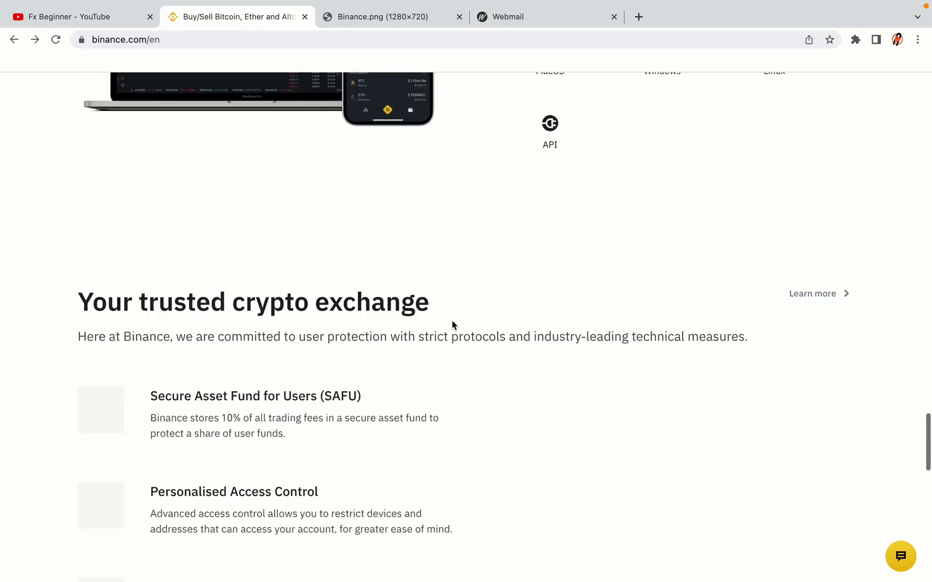
scroll(452, 324, "down", 3)
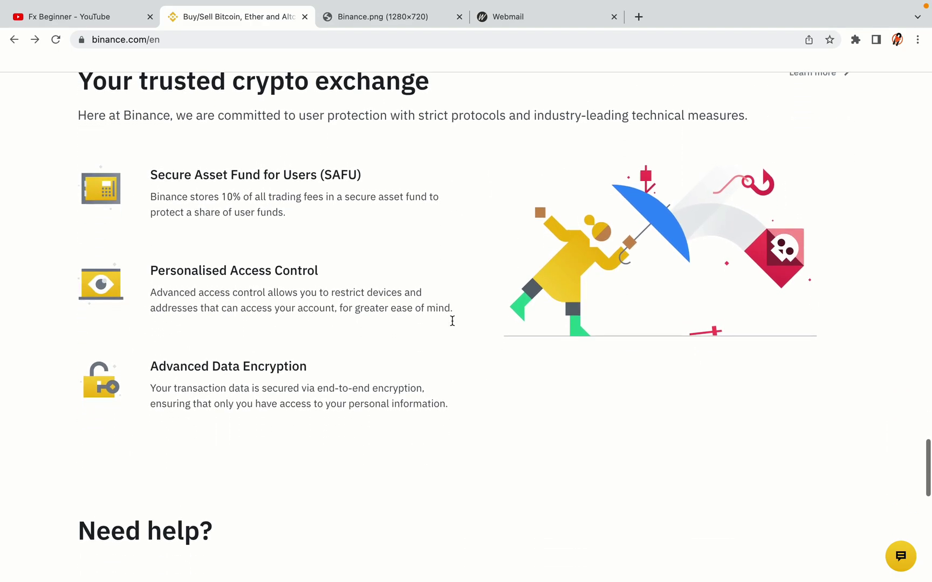
scroll(452, 321, "down", 8)
scroll(451, 324, "up", 15)
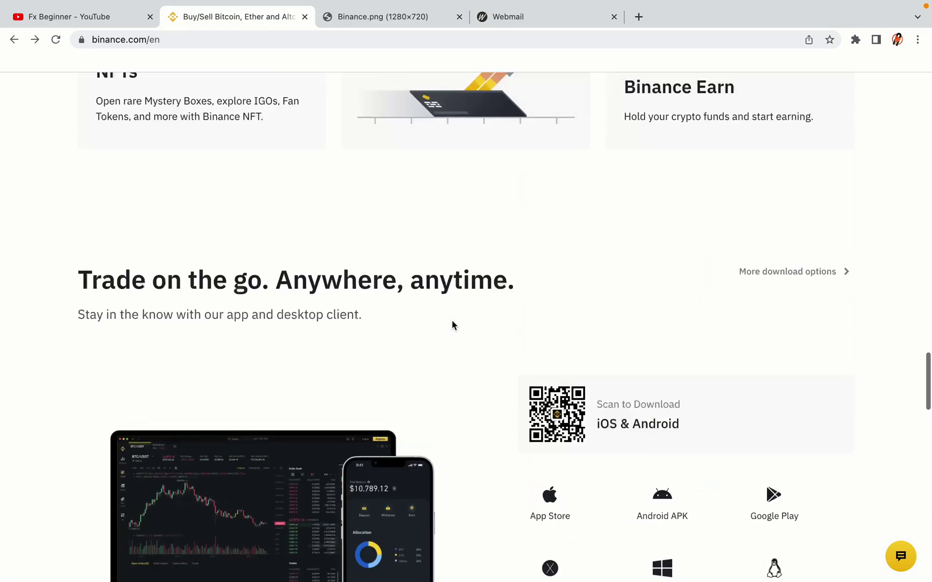
scroll(452, 324, "up", 10)
scroll(451, 324, "up", 4)
scroll(452, 324, "up", 4)
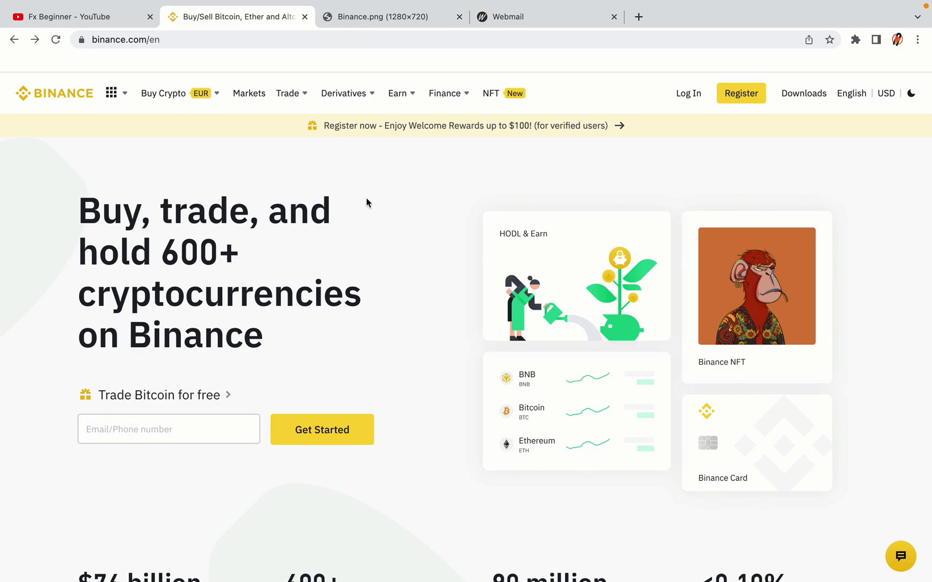
left_click(390, 16)
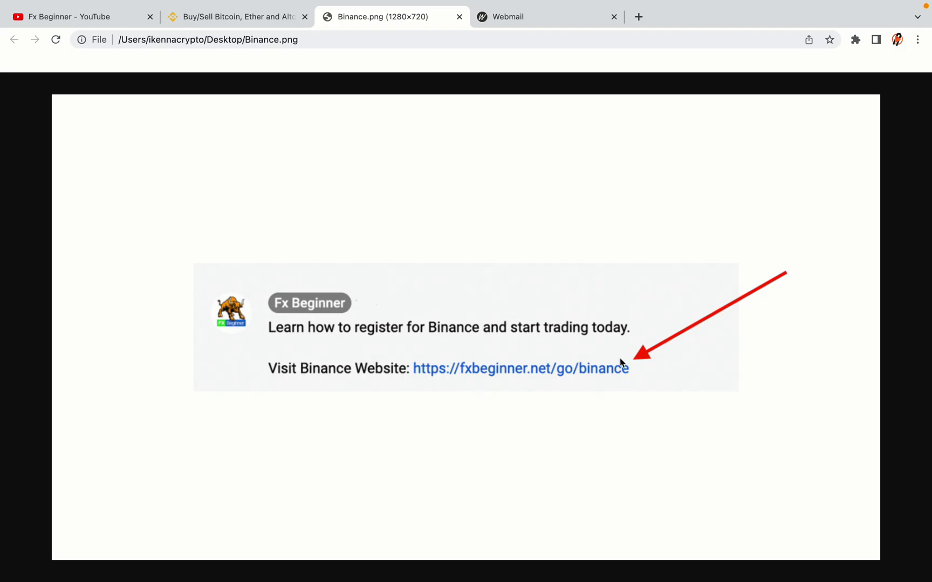
key("ctrl+shift+Tab")
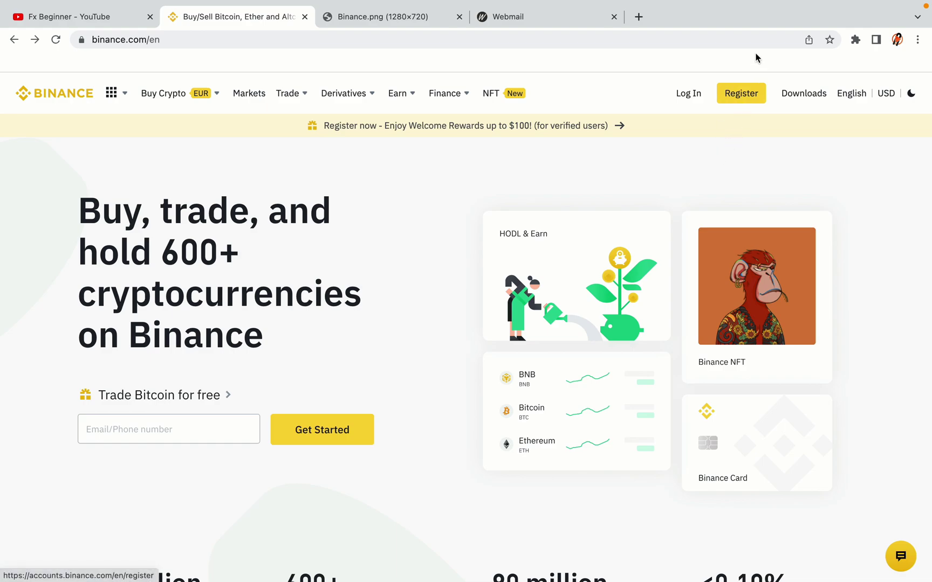
Open Binance's 'Welcome to Binance!' registration page via the Register button.
left_click(748, 100)
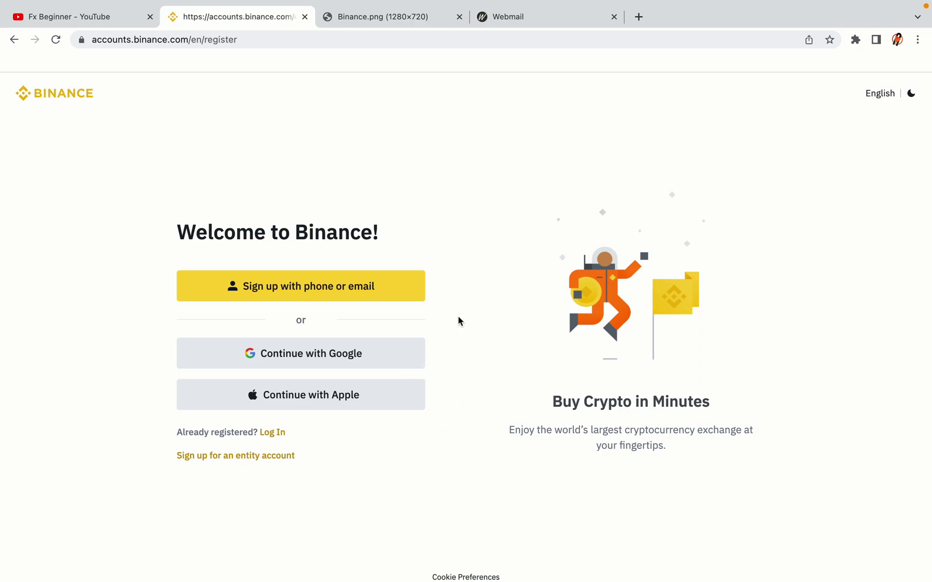
Create a personal Binance account with email and password, and bring the webmail inbox into view.
left_click(385, 298)
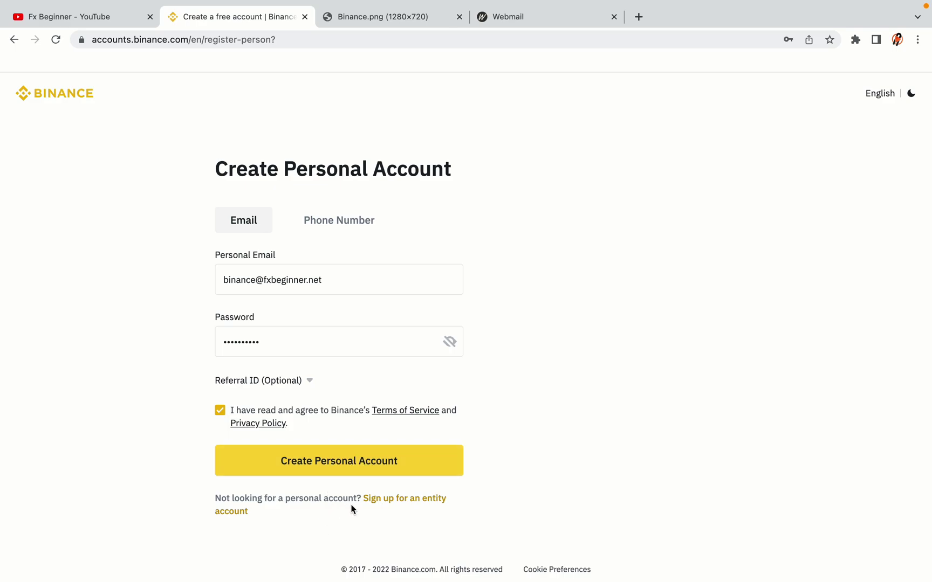
left_click(355, 463)
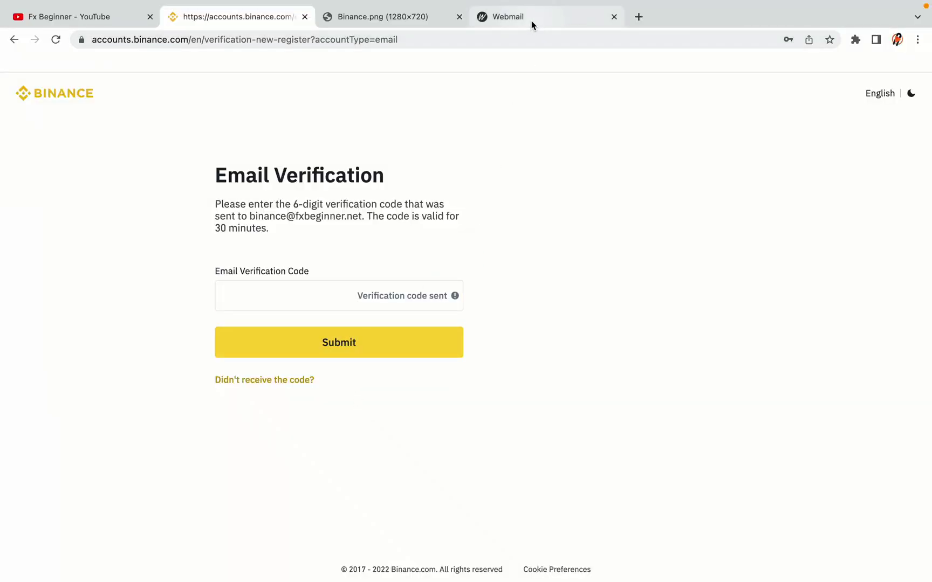
left_click_drag(532, 17, 382, 17)
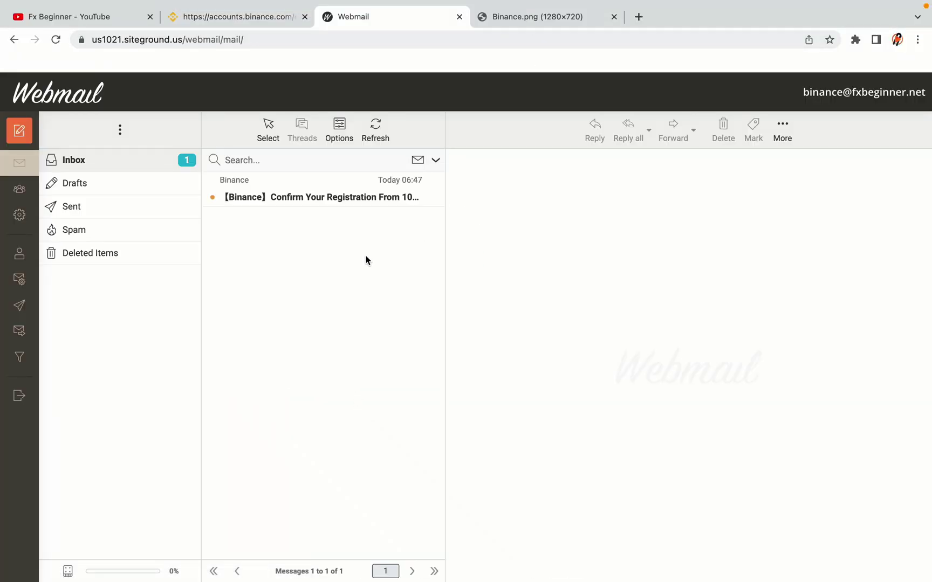
mouse_move(322, 190)
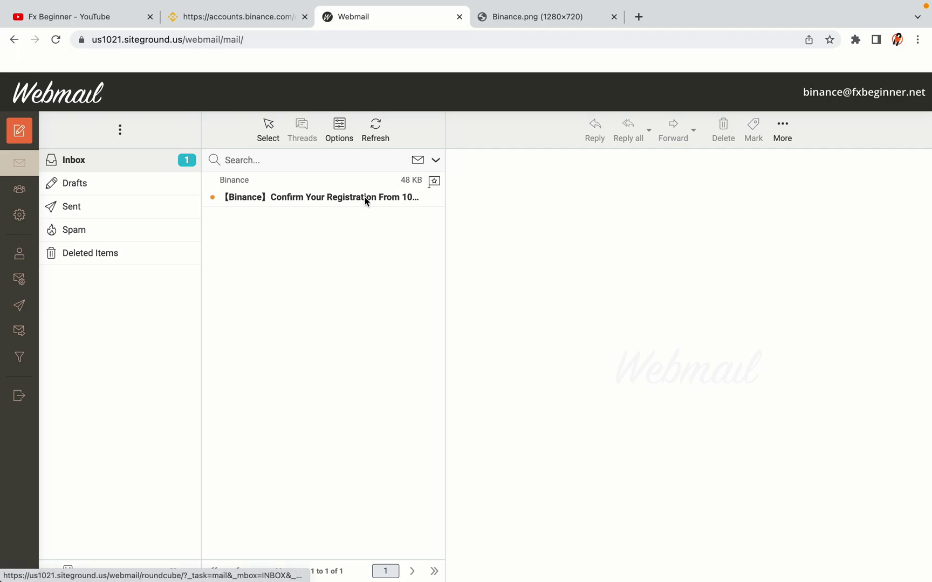
left_click(325, 196)
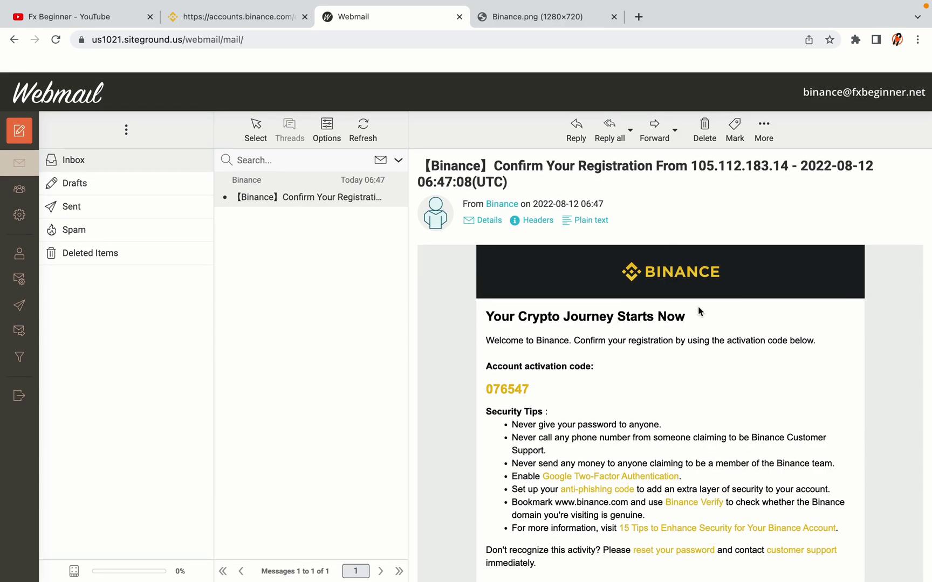
scroll(698, 311, "down", 3)
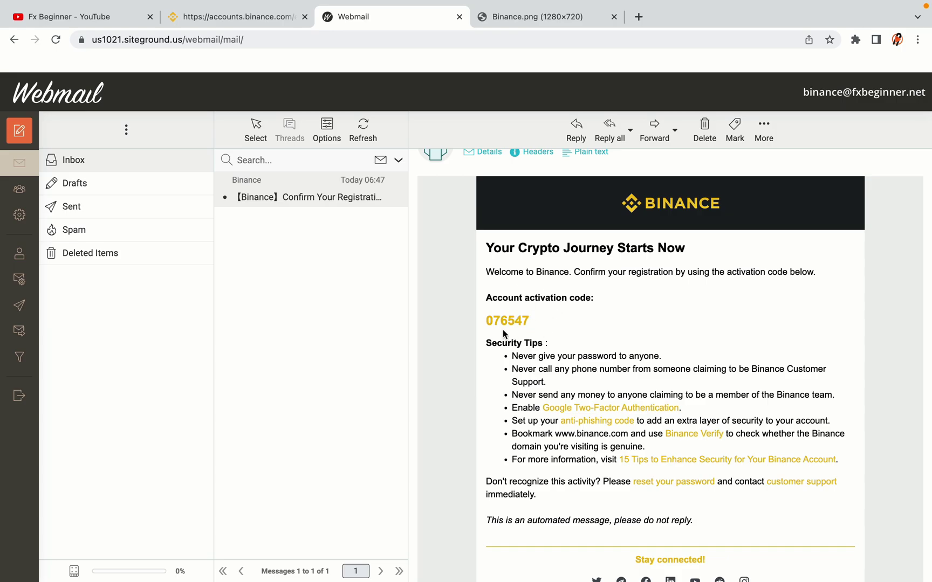
left_click_drag(486, 321, 533, 322)
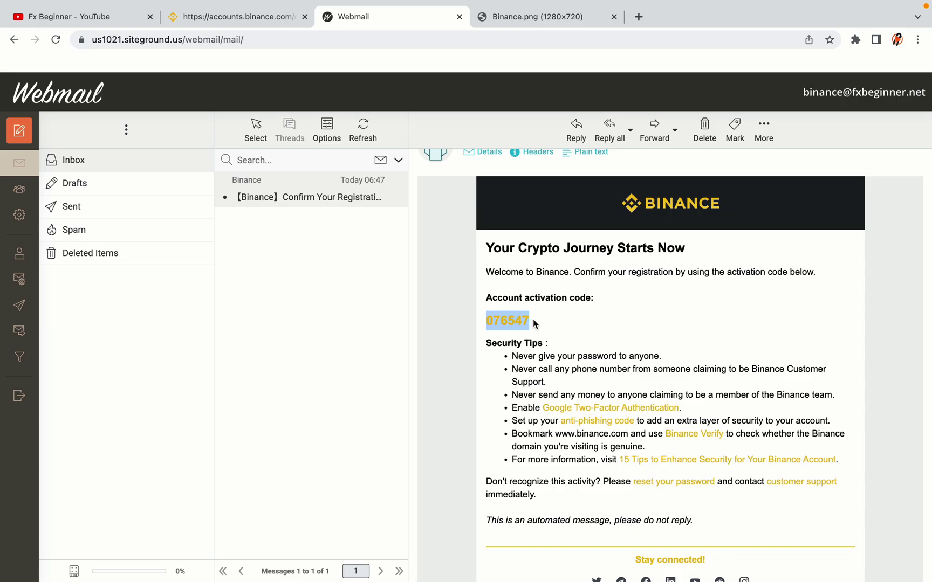
left_click(533, 322)
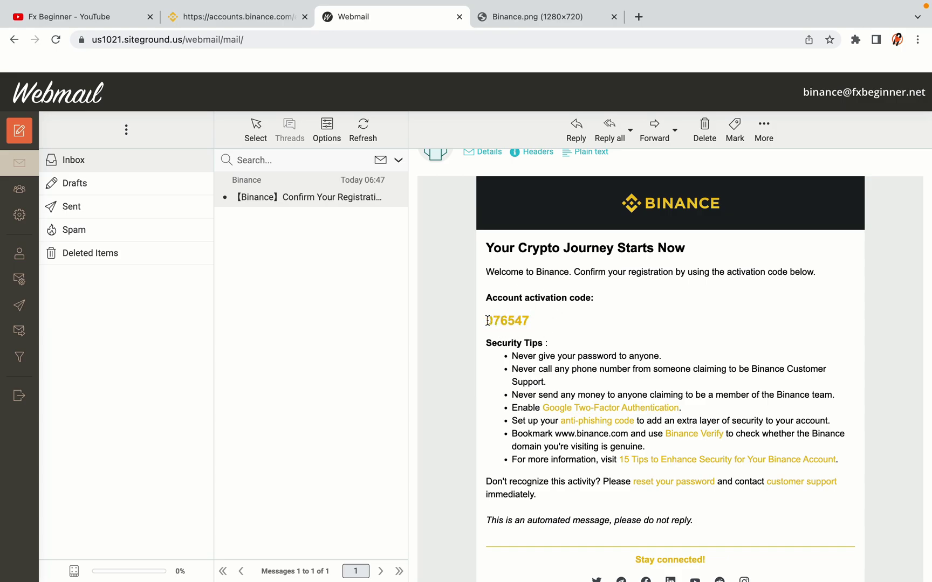
left_click_drag(488, 322, 525, 321)
right_click(527, 320)
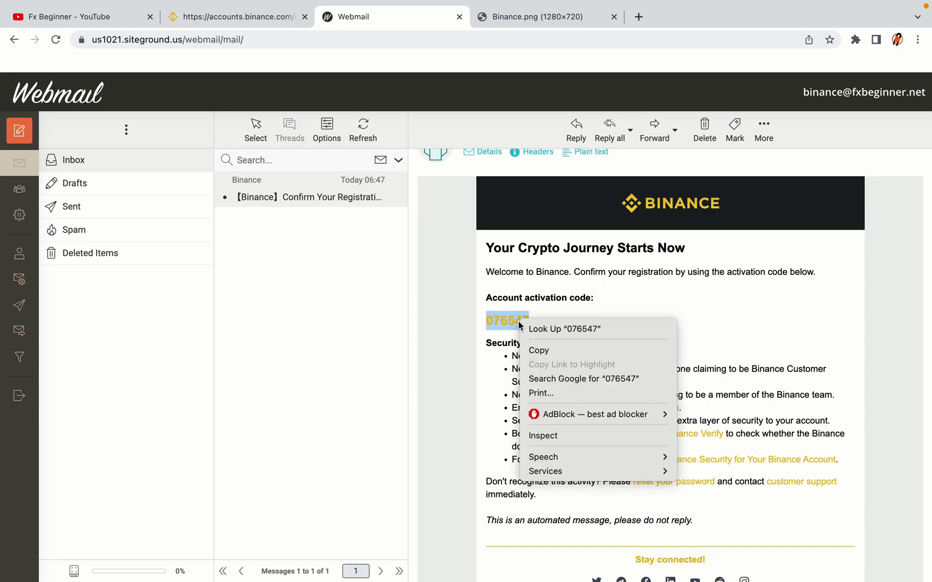
left_click(533, 348)
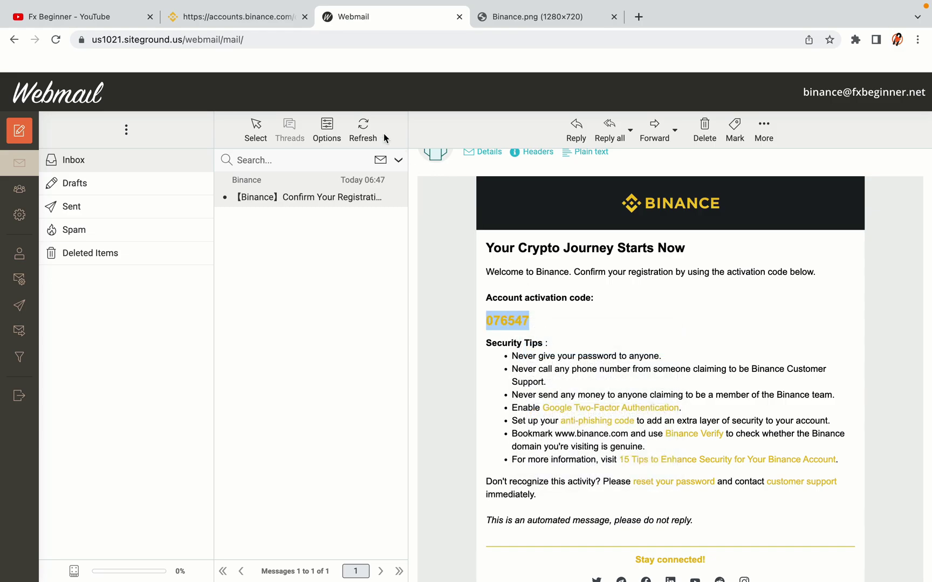
left_click(242, 17)
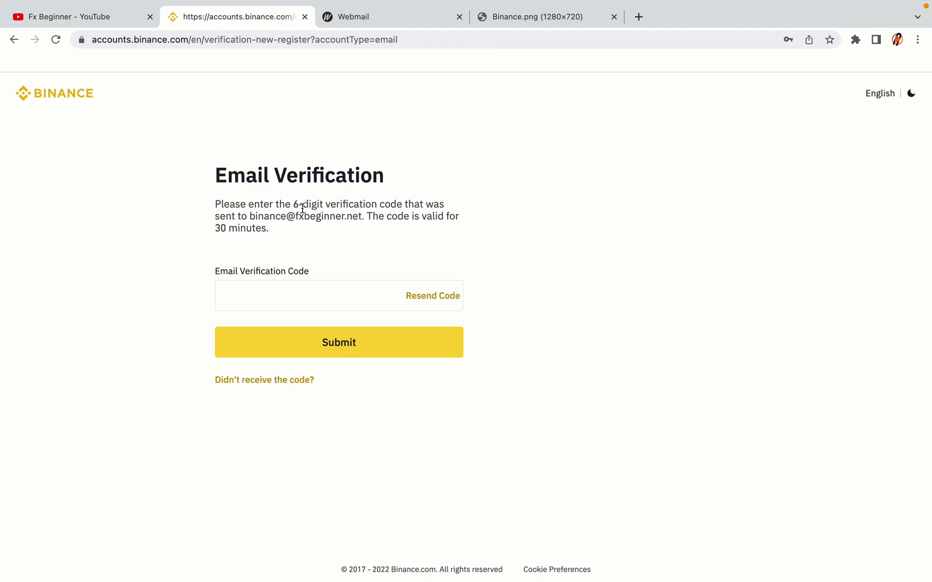
left_click(294, 291)
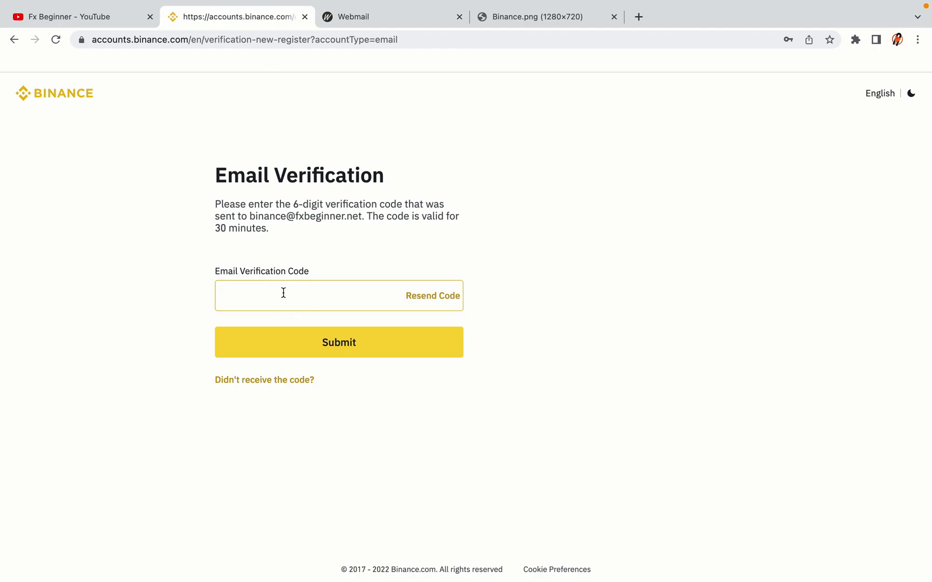
key("ctrl+v")
left_click(164, 278)
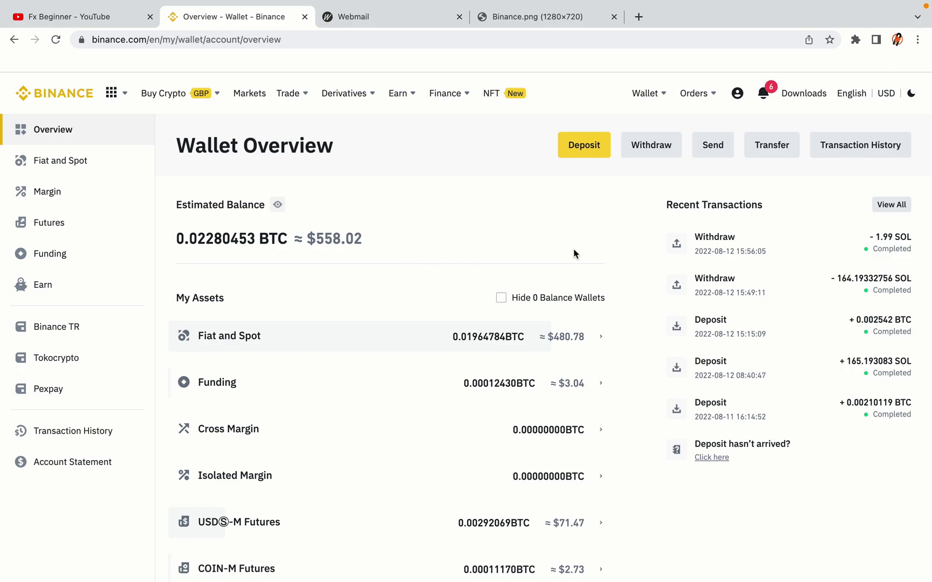
Scroll the Wallet Overview down to Earn and Third-party Wallets, then back to the top.
scroll(573, 249, "down", 3)
scroll(573, 252, "down", 3)
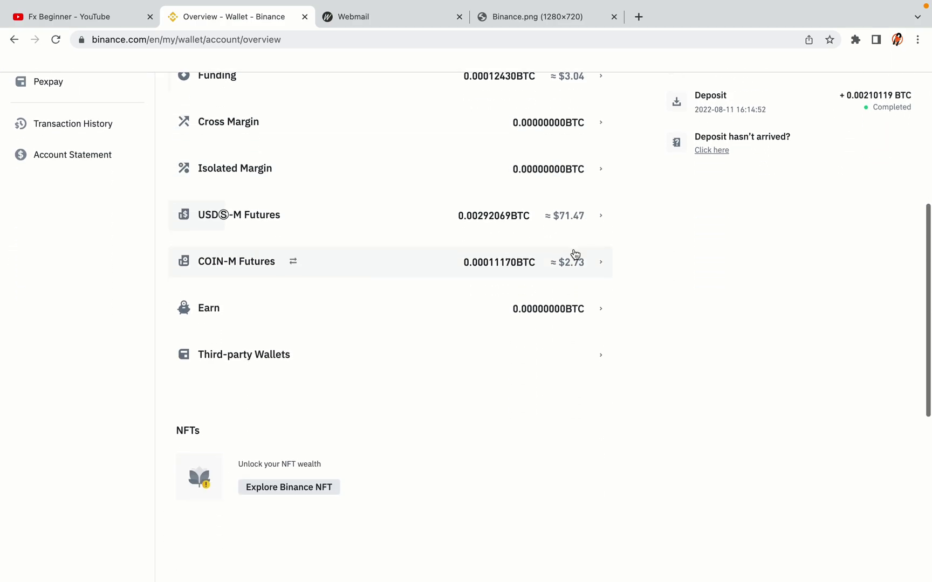
scroll(573, 252, "up", 5)
scroll(572, 254, "up", 1)
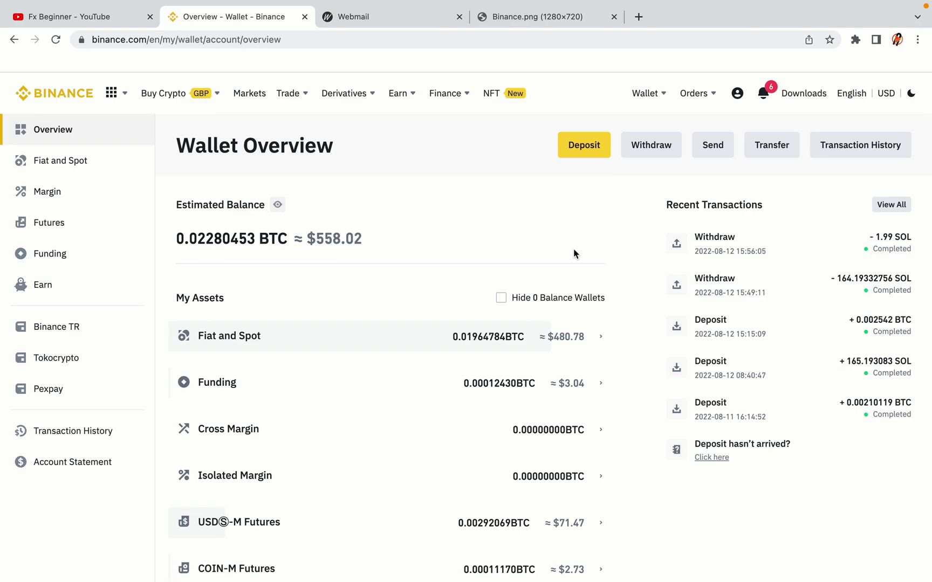